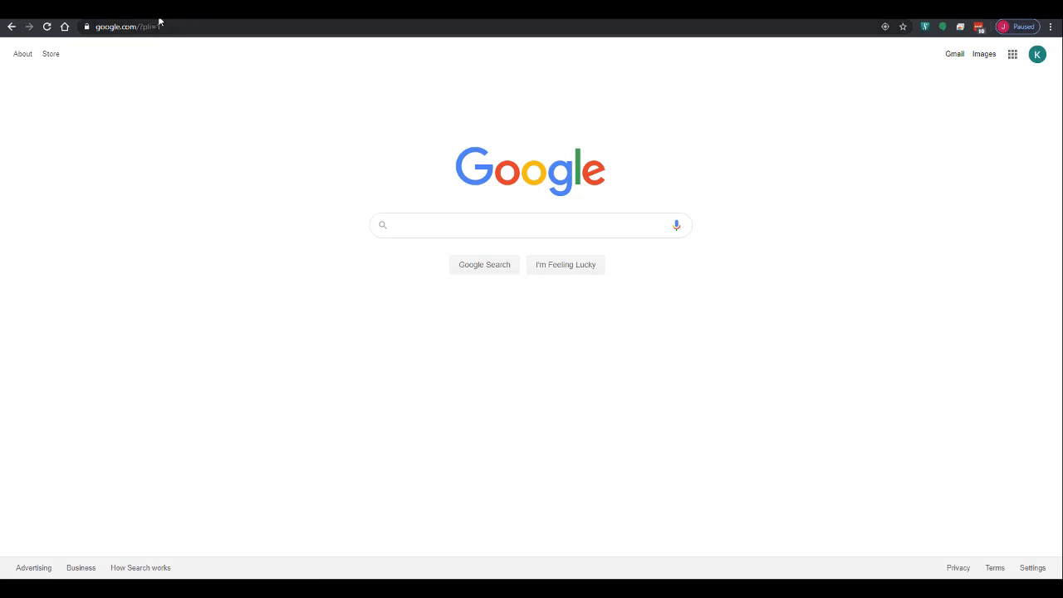
Open console.cloud.google.com and accept the Google Cloud Platform terms of service with United States as the country.
click(184, 26)
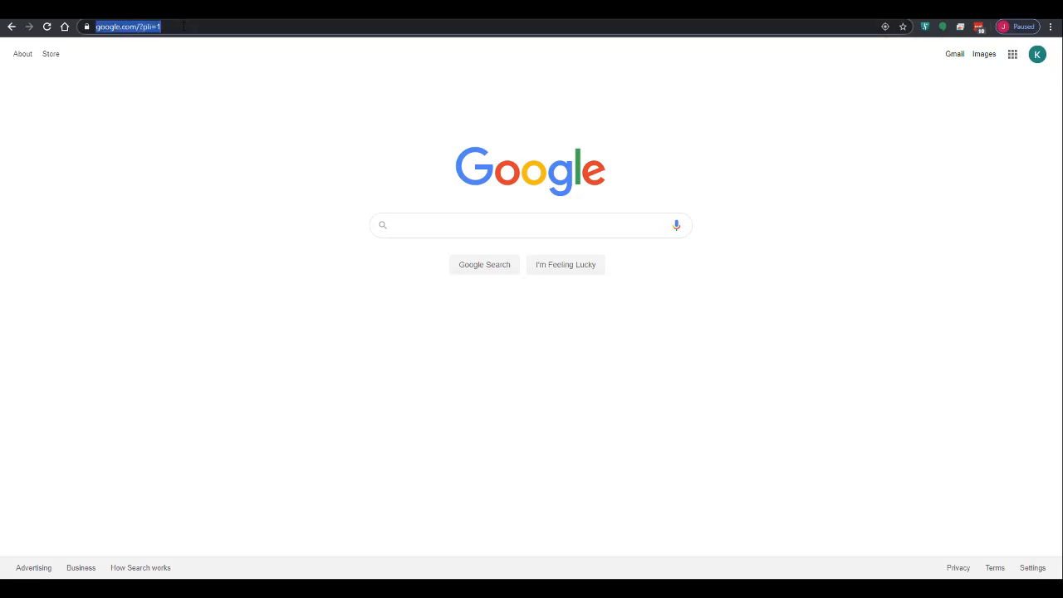
text(con)
key(Right)
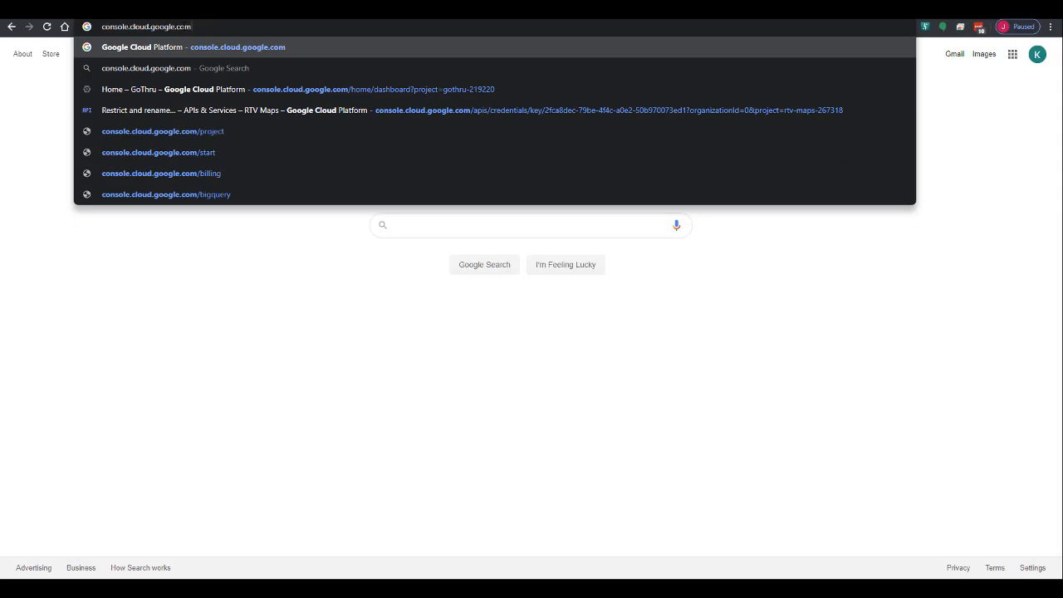
key(Return)
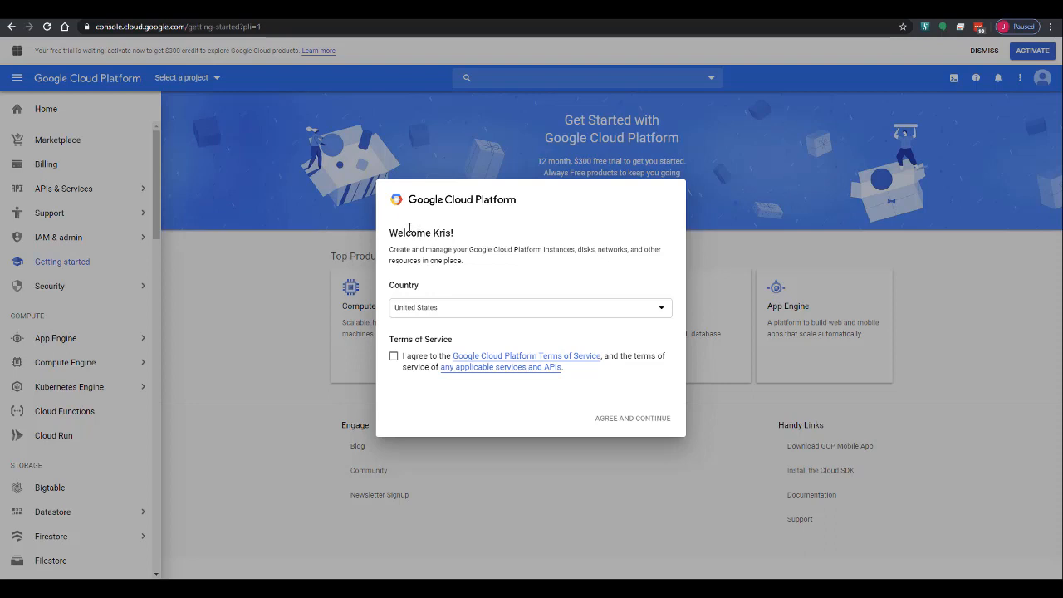
click(394, 355)
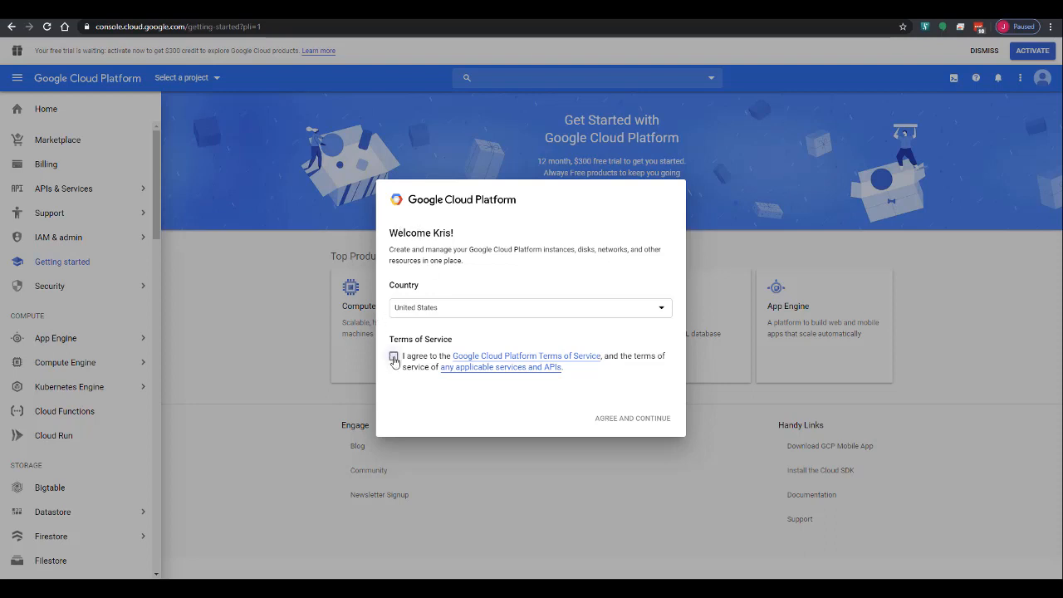
click(627, 420)
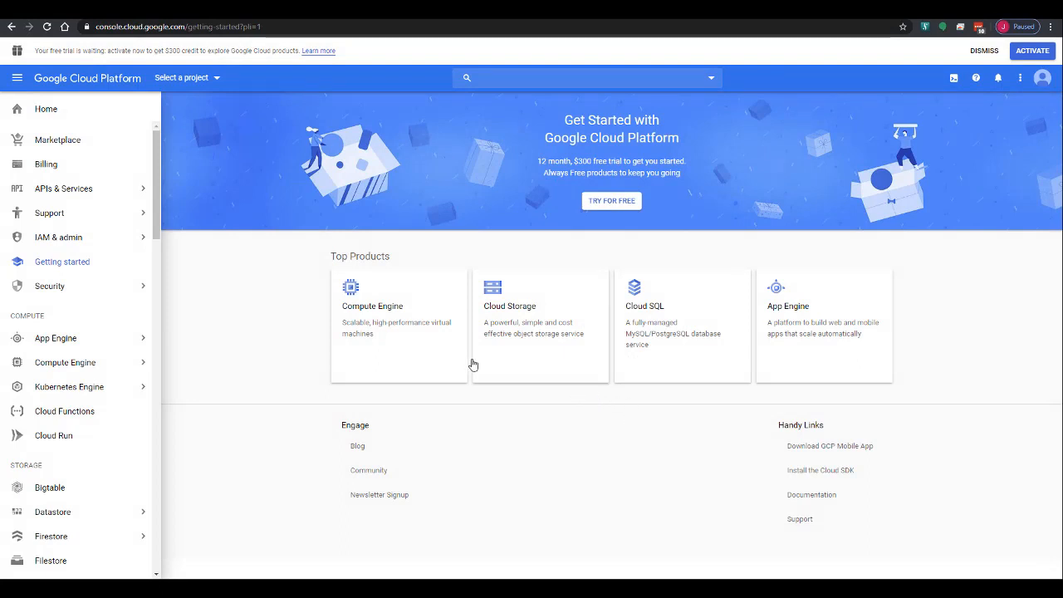
Create a new project named RTV Maps without an organization and open its dashboard.
click(182, 78)
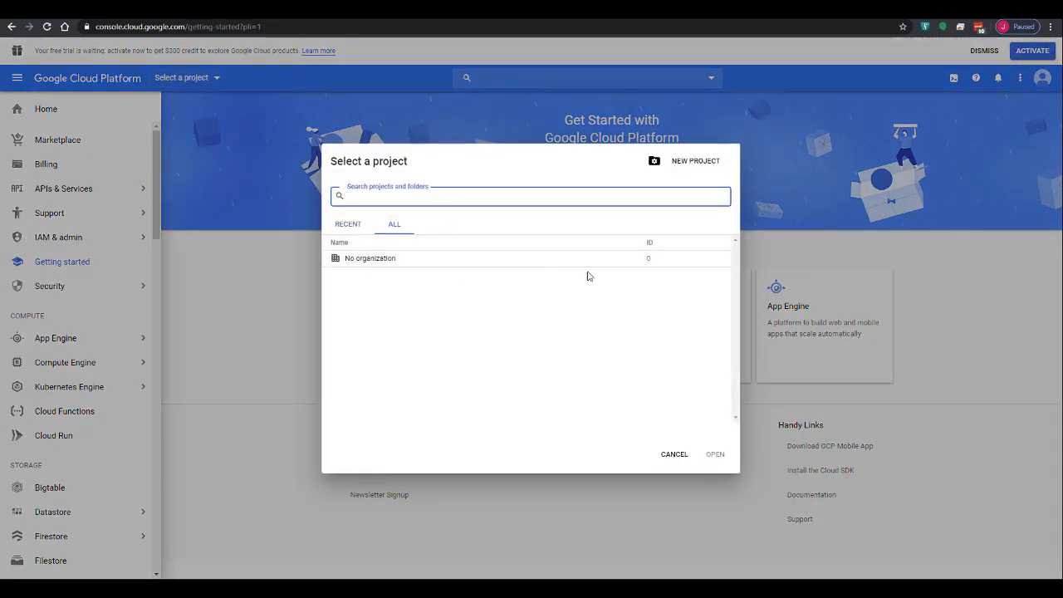
click(694, 161)
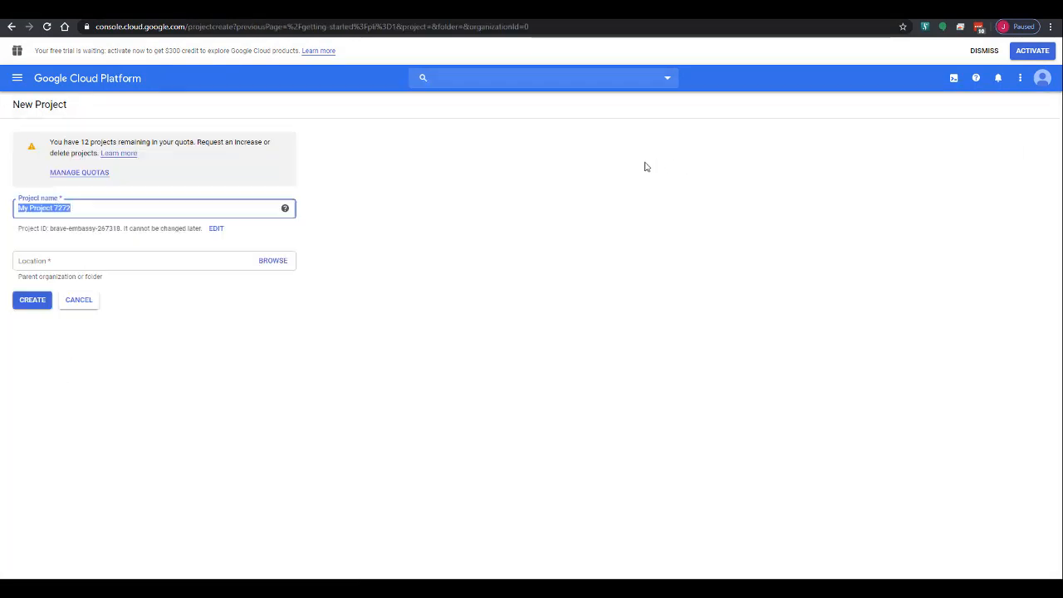
triple_click(95, 206)
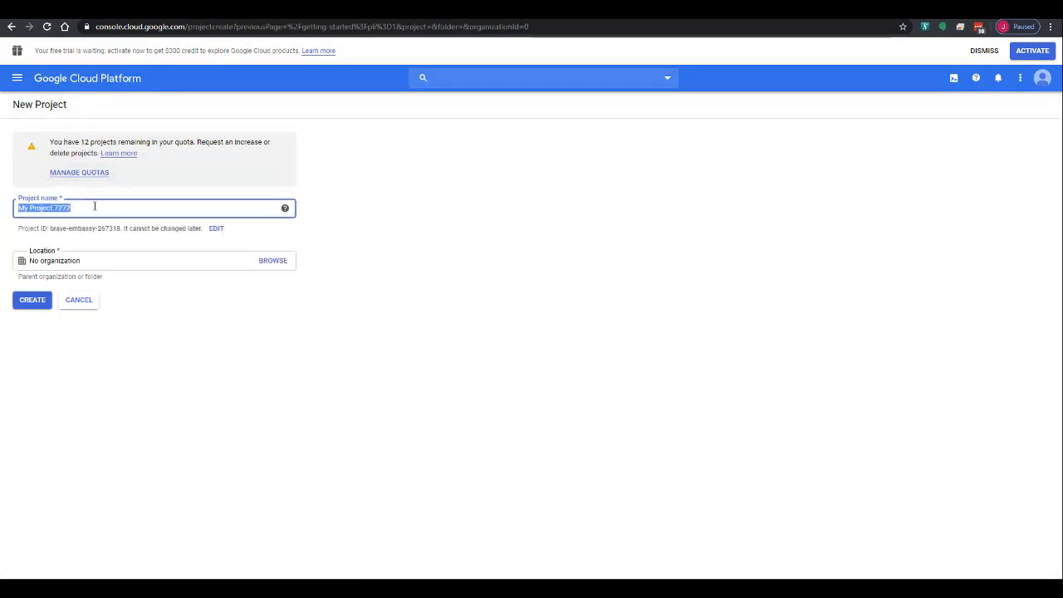
text(RTV Maps)
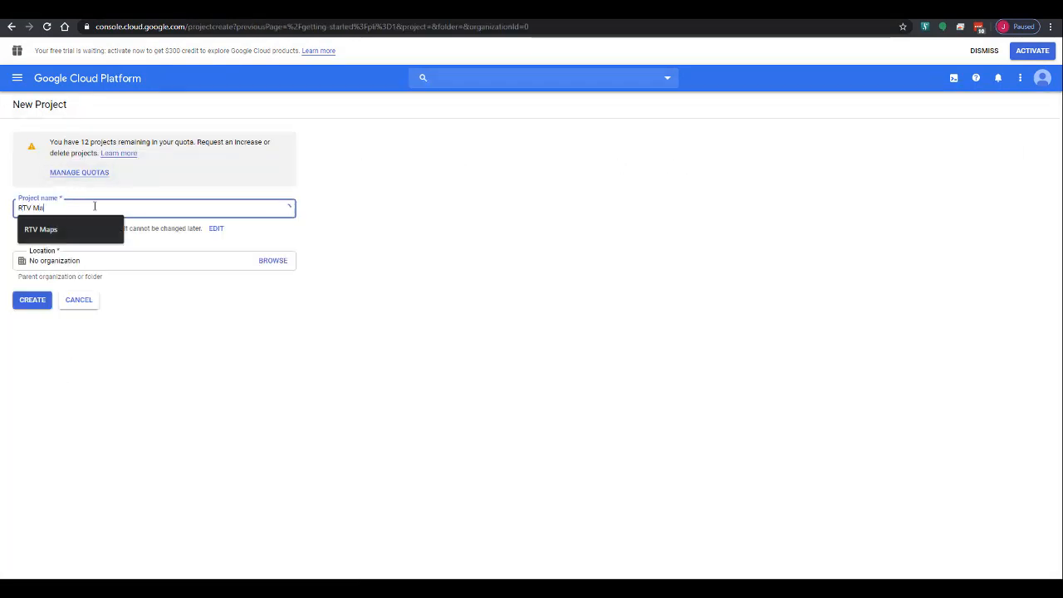
click(38, 301)
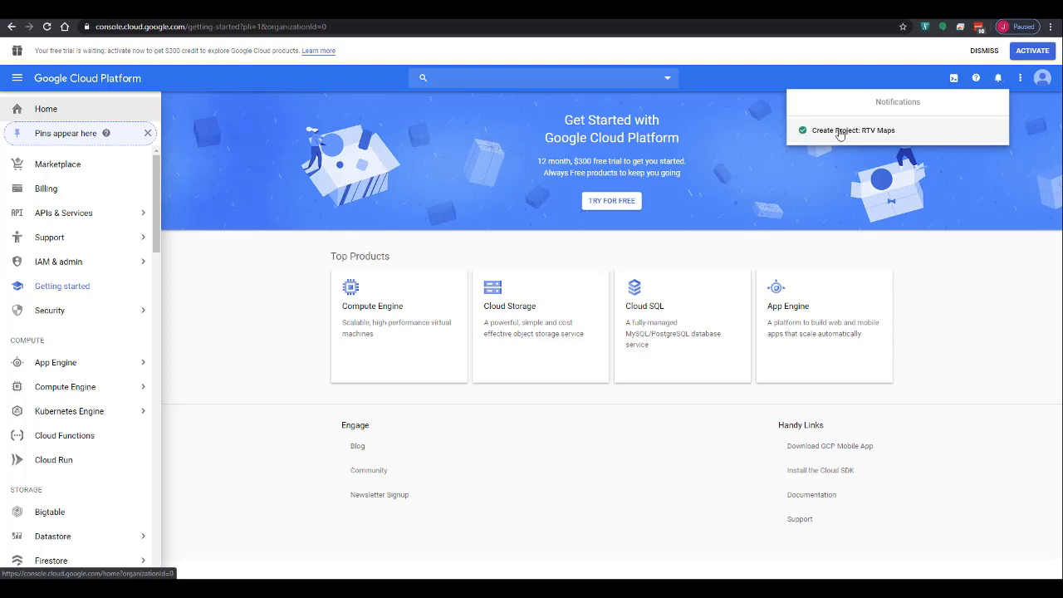
click(840, 133)
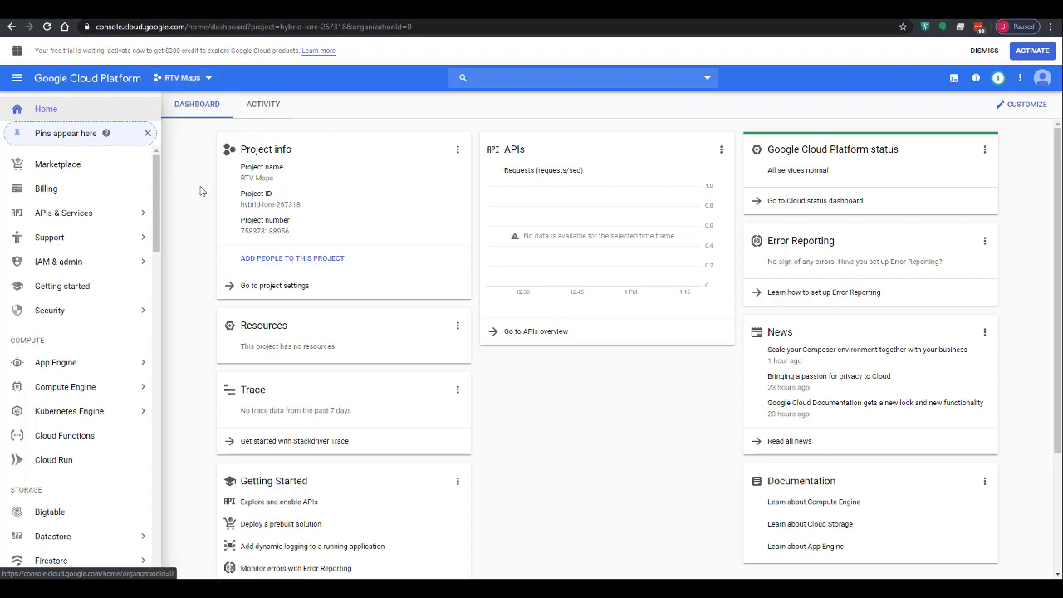
Enable the Maps JavaScript API from the API Library for the RTV Maps project and dismiss the navigation hint.
mouse_move(62, 214)
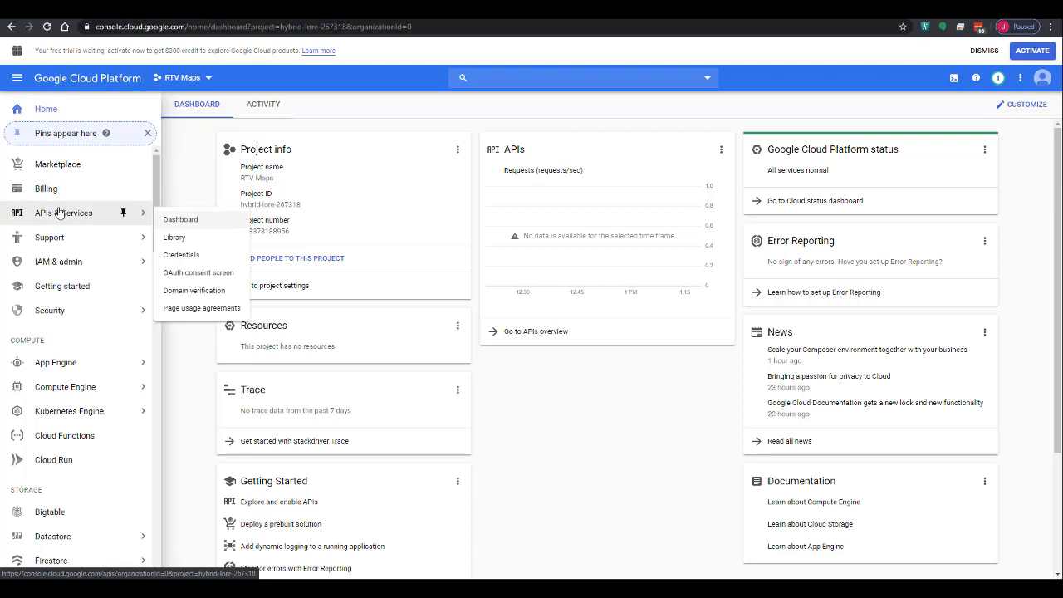
click(182, 243)
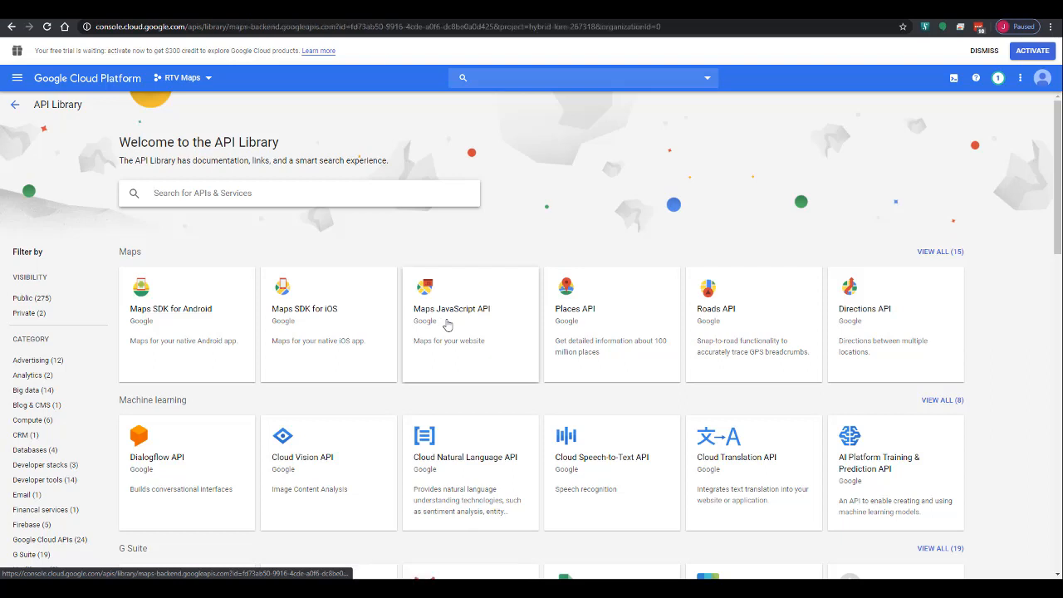
click(447, 324)
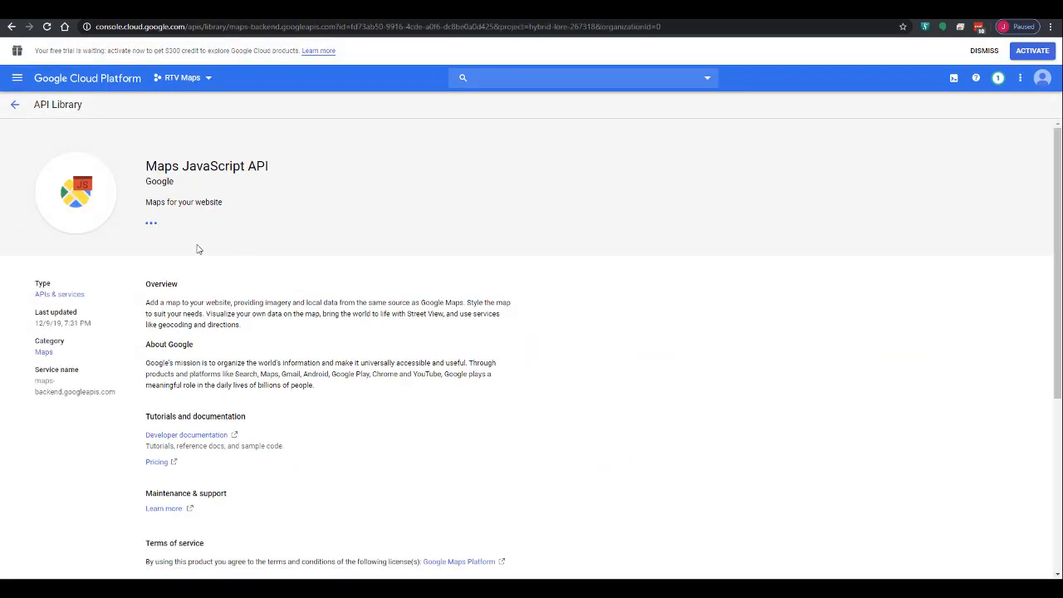
click(168, 223)
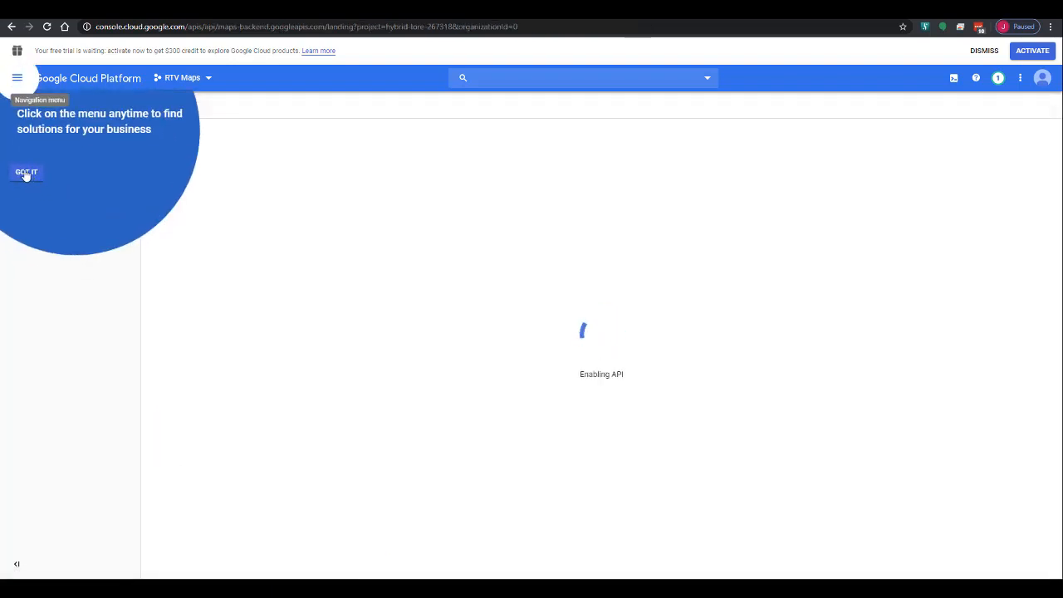
click(28, 174)
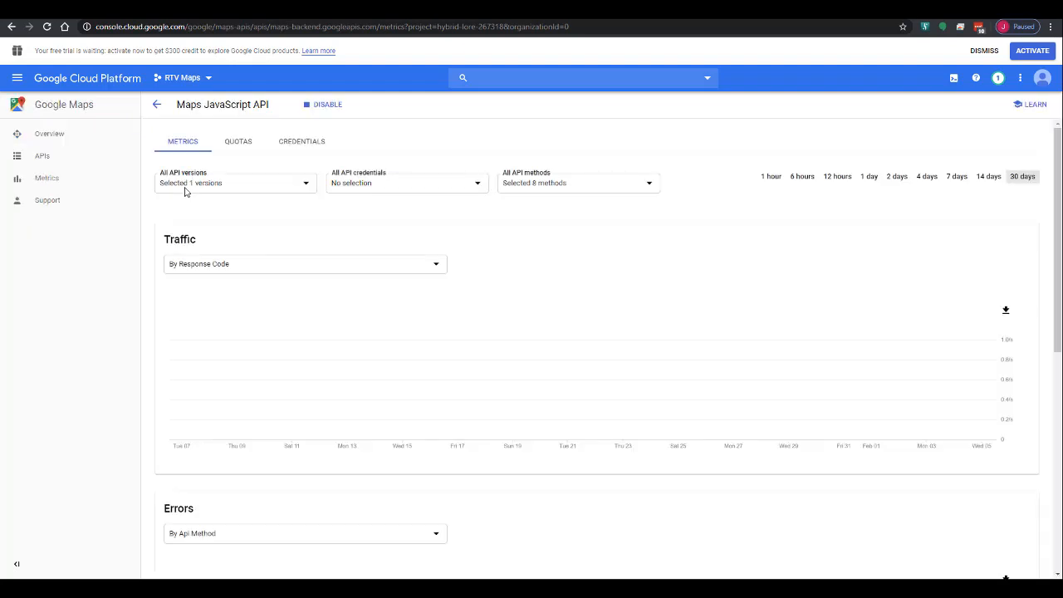
Enable the Maps Static API from the API Library's full list of Maps APIs.
click(16, 83)
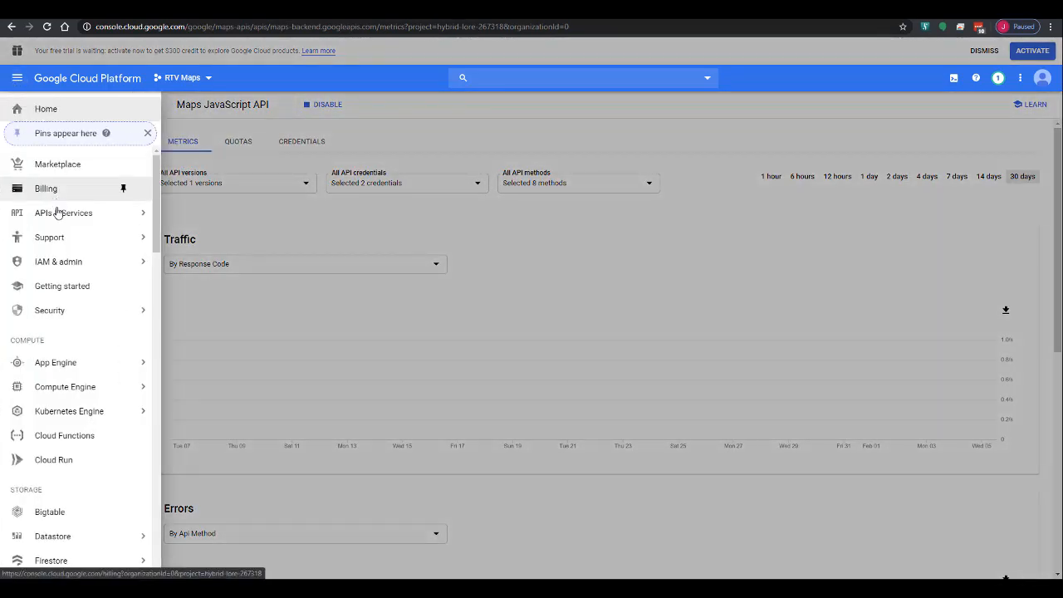
mouse_move(81, 217)
click(176, 239)
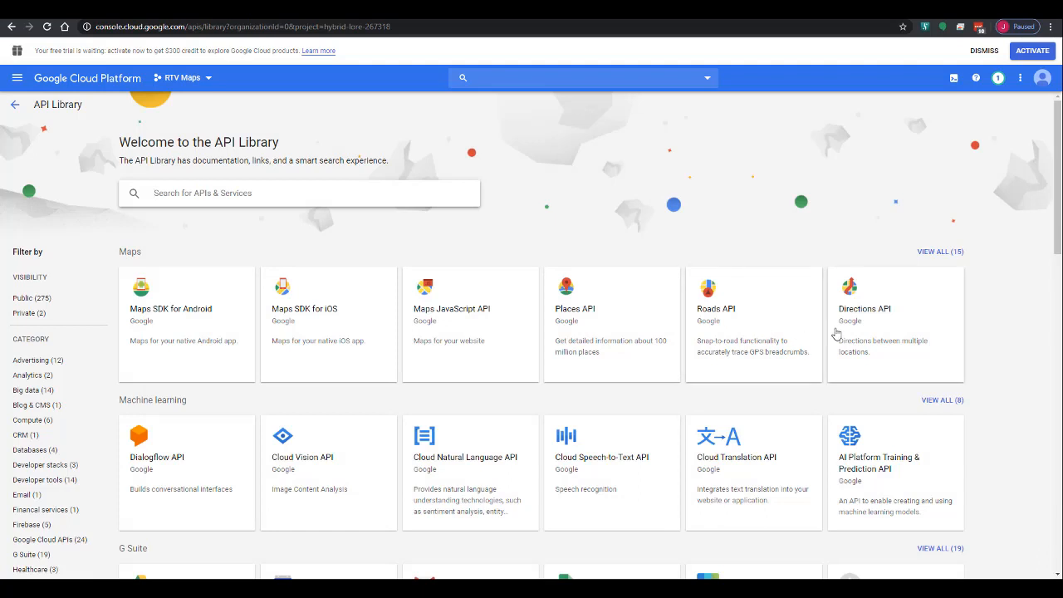
click(930, 251)
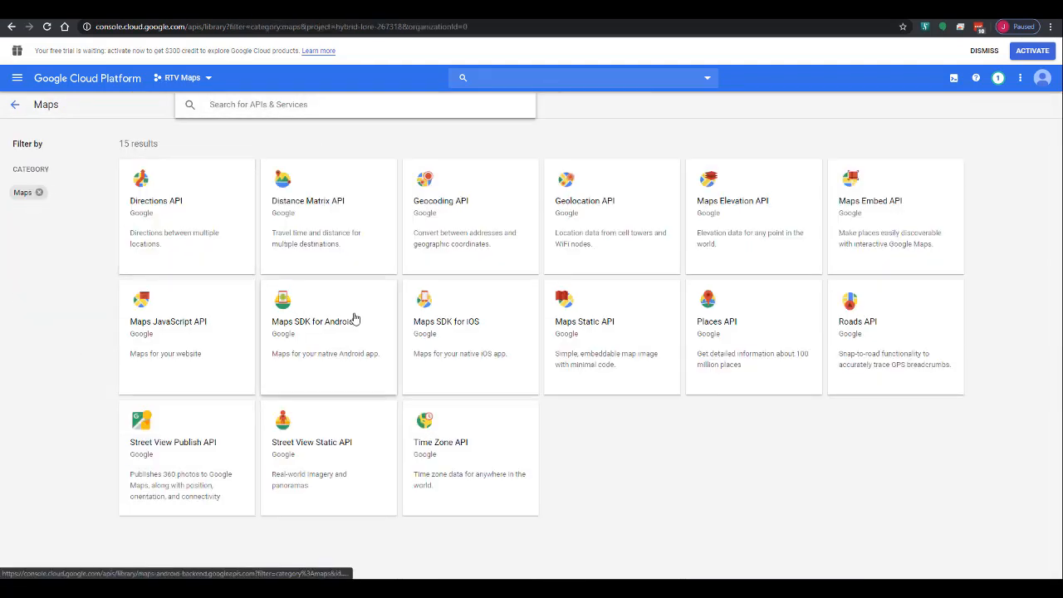
click(603, 341)
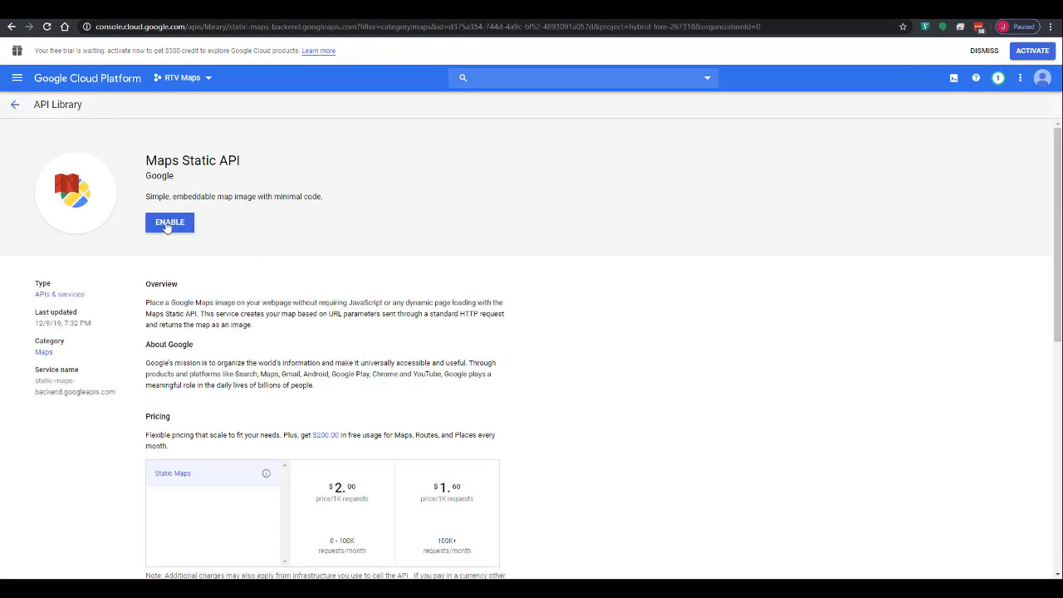
click(166, 224)
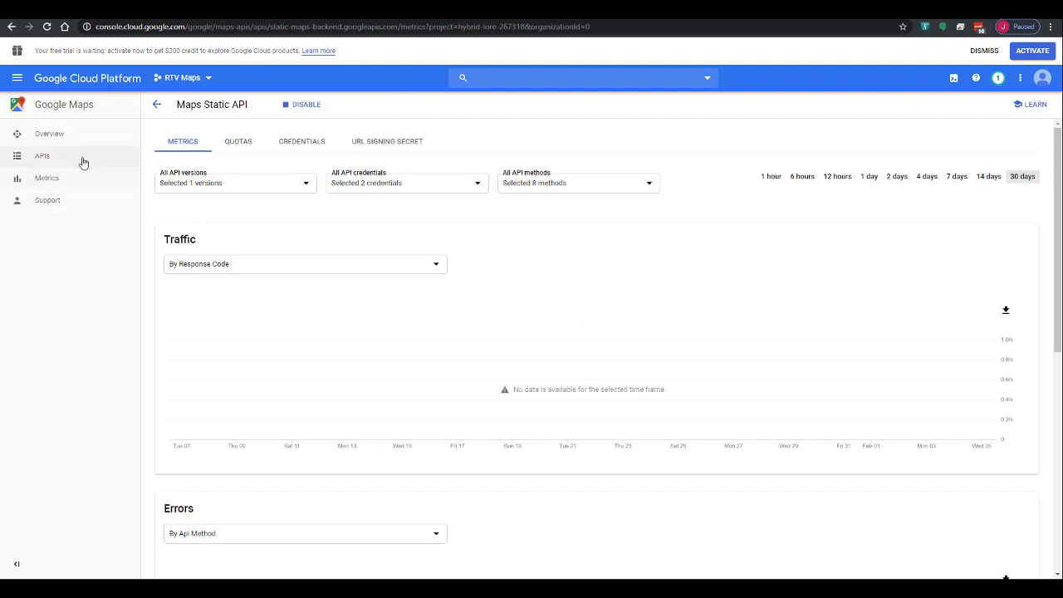
Create an API key in the project's credentials and copy it.
click(16, 78)
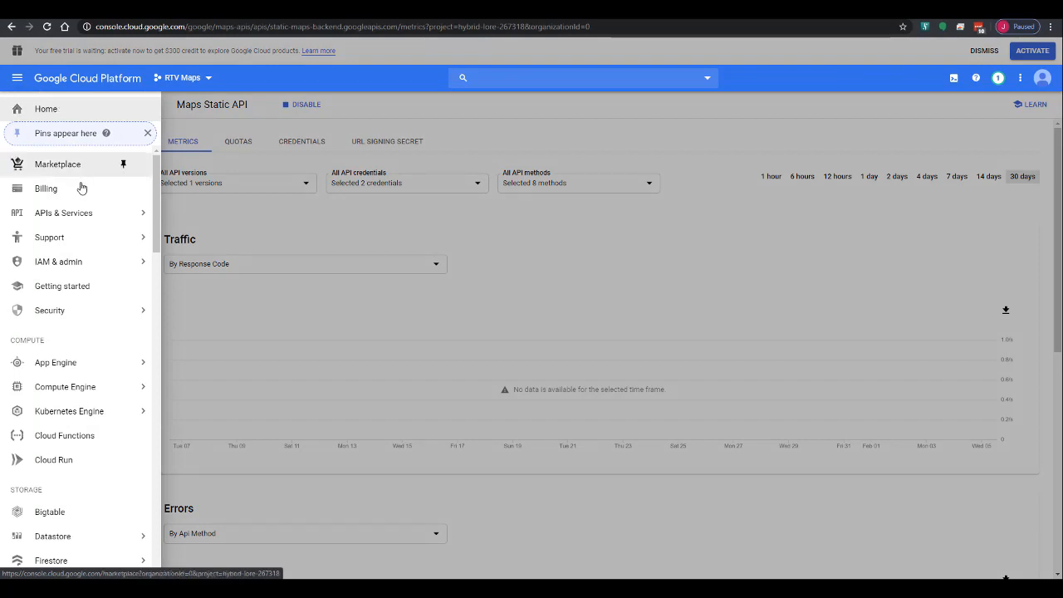
mouse_move(124, 212)
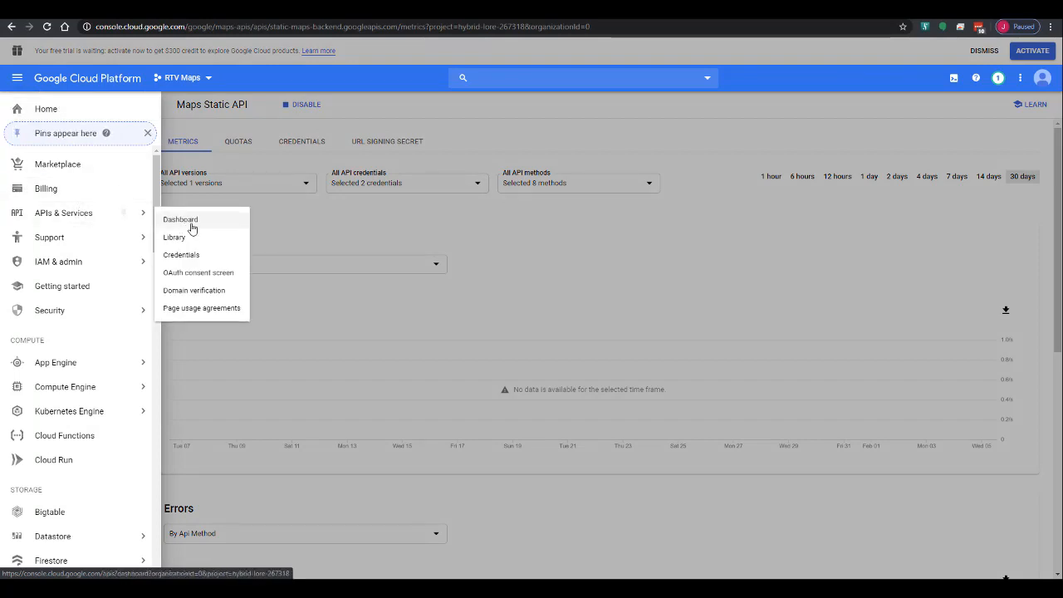
click(181, 256)
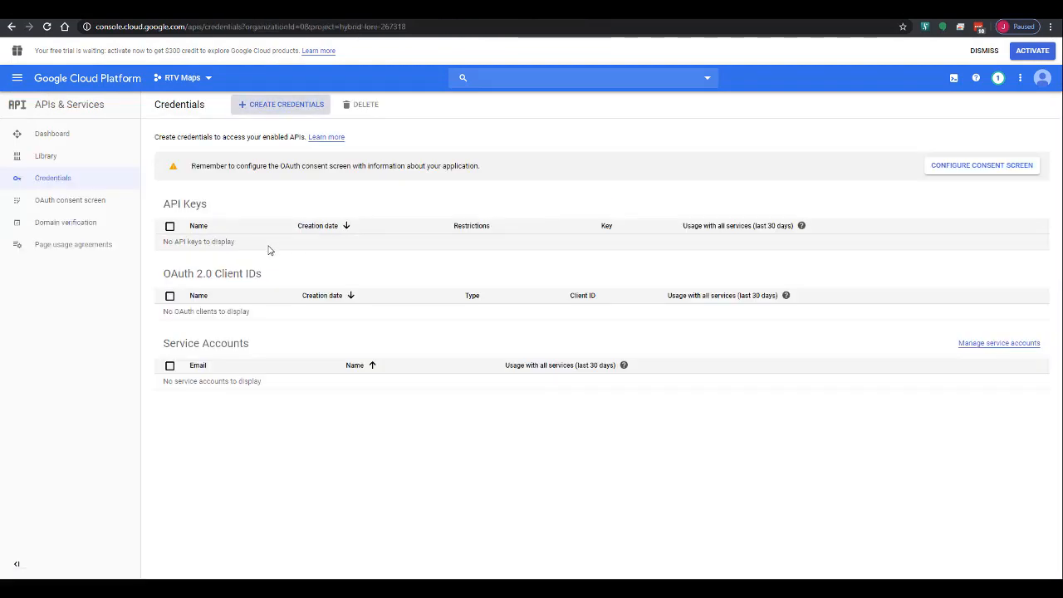
click(273, 110)
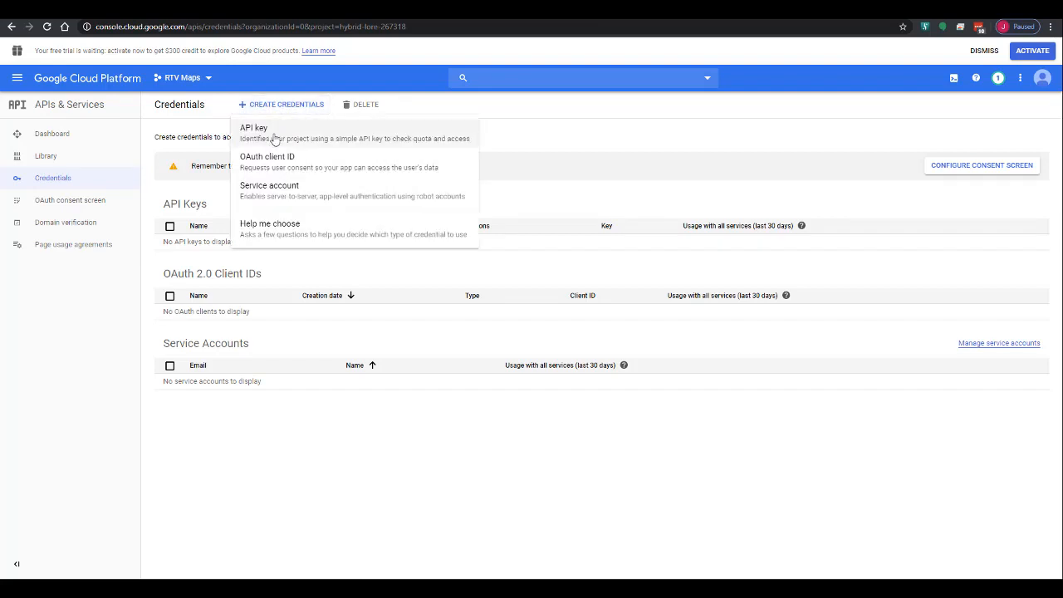
click(275, 137)
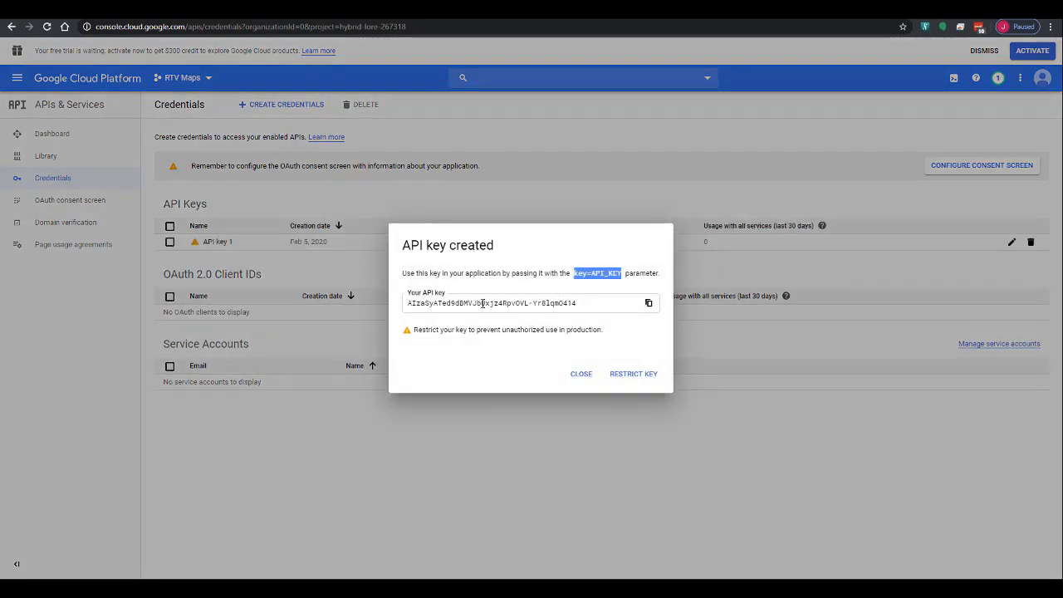
click(648, 305)
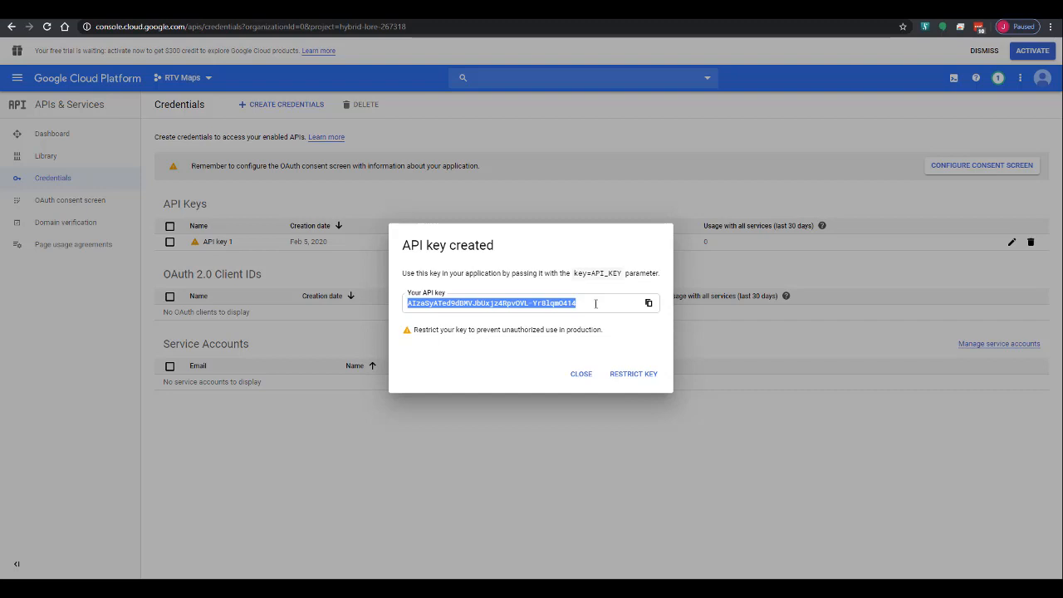
Restrict the new API key to HTTP referrers matching *.whateveryourdomainis.com/* and save the restriction.
click(629, 375)
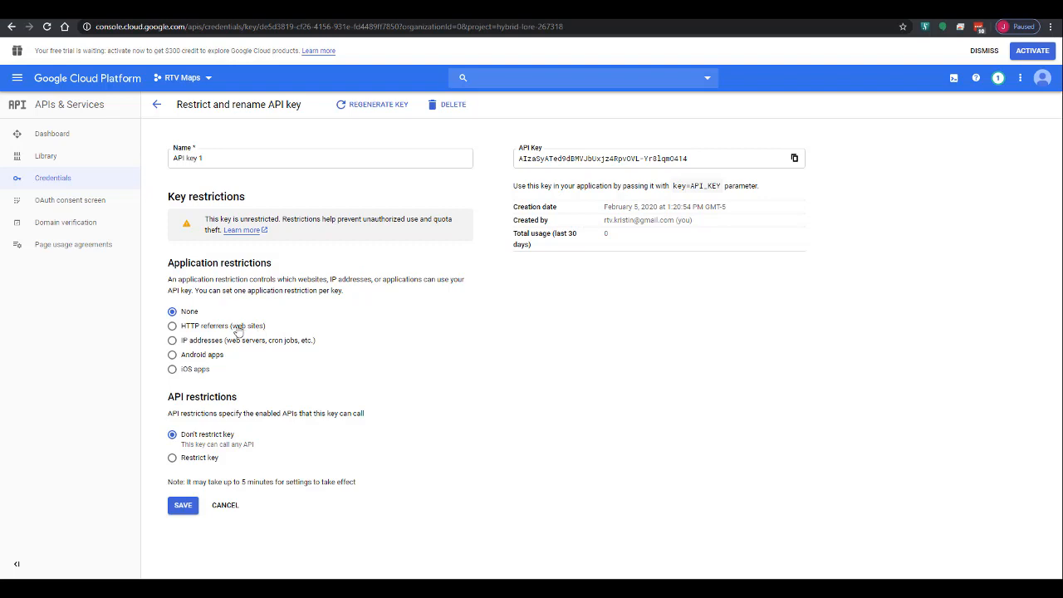
click(172, 326)
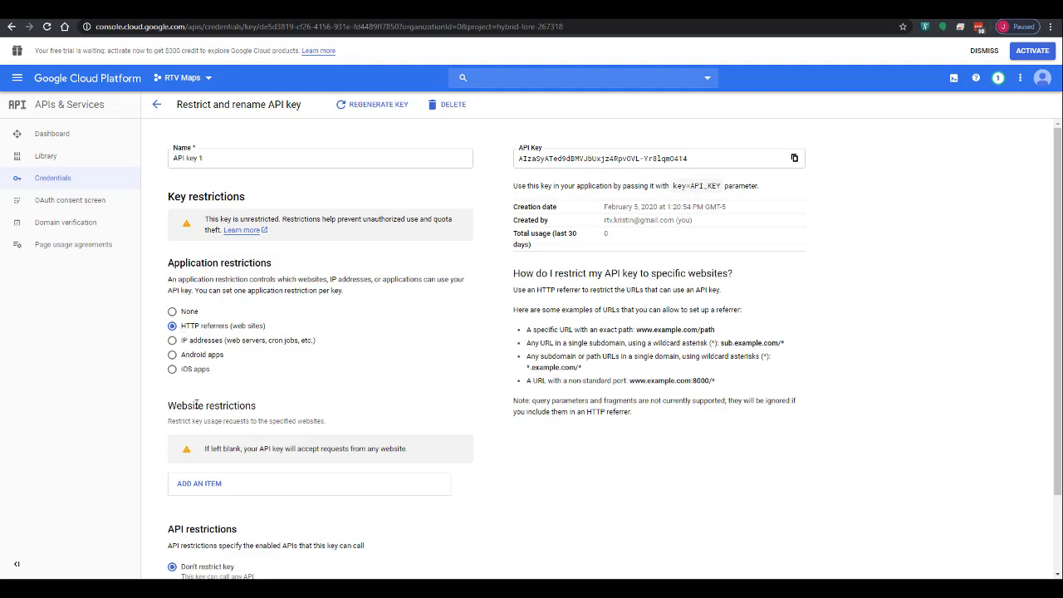
click(200, 484)
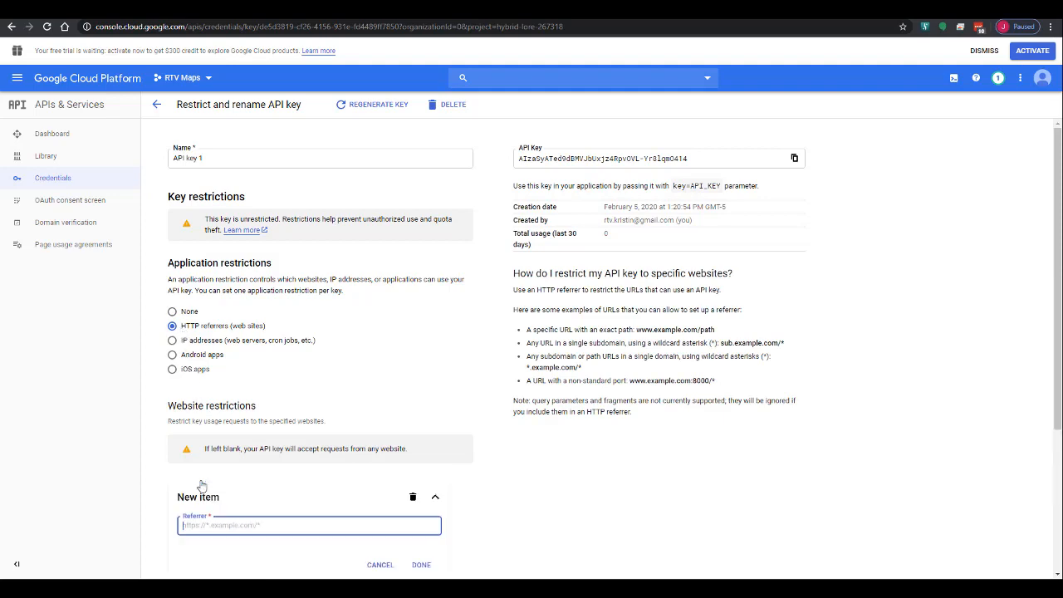
scroll(230, 469, down, 2)
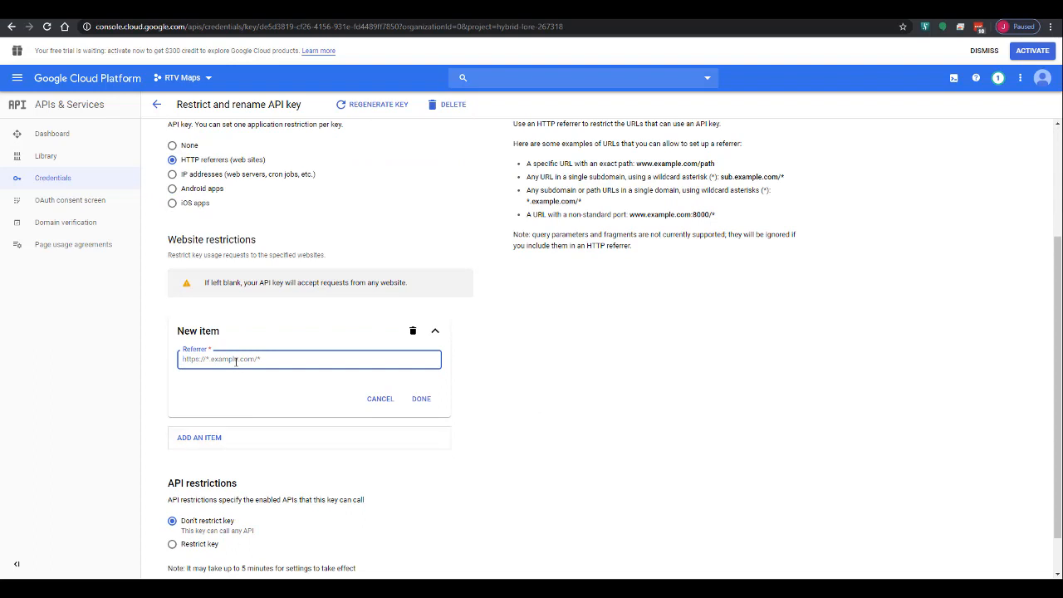
text(*)
text(.whateveryourdomainis.com/*)
click(421, 398)
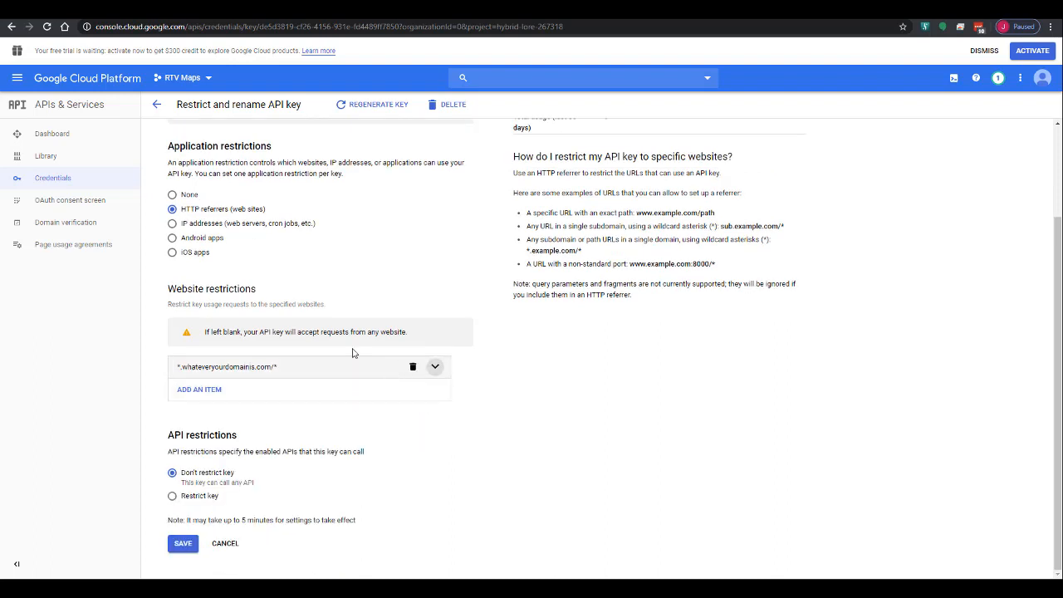
click(181, 546)
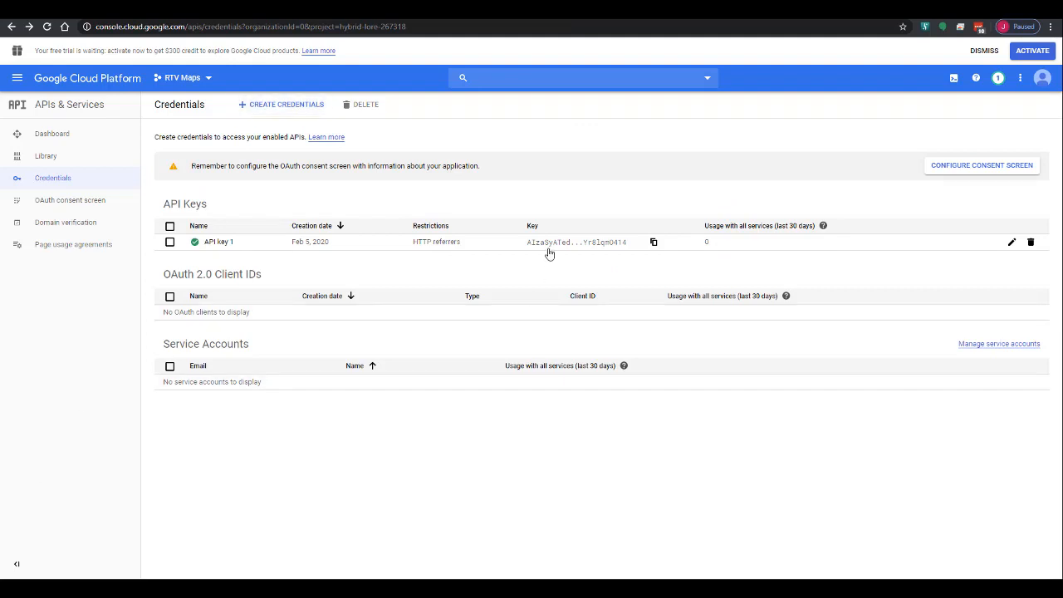
Copy the API key, paste it into the Google Map API field of the RTV MyBrand settings and try to save.
click(653, 244)
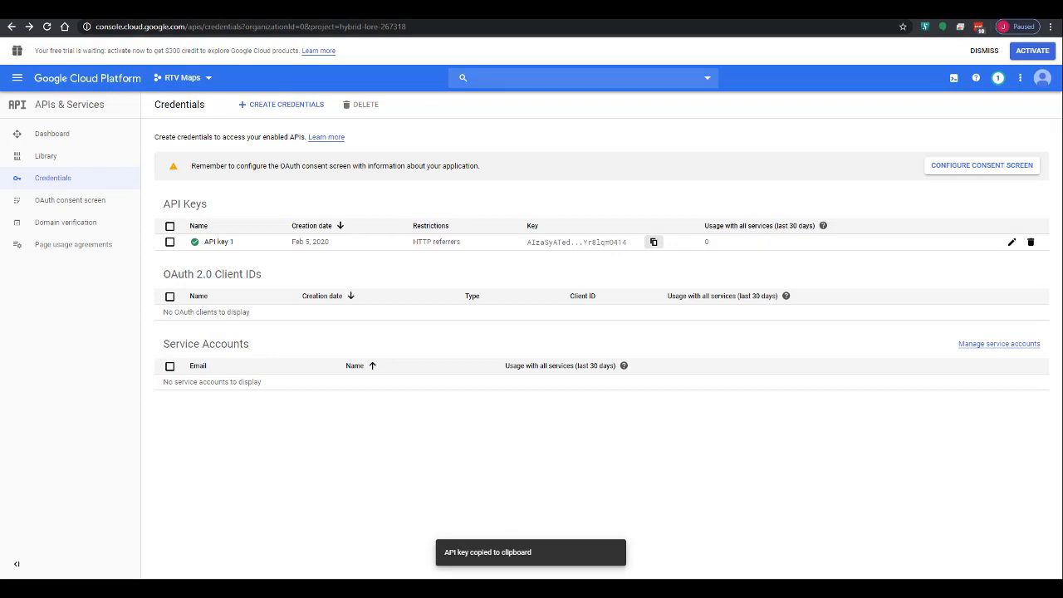
key(ctrl+shift+Tab)
click(408, 272)
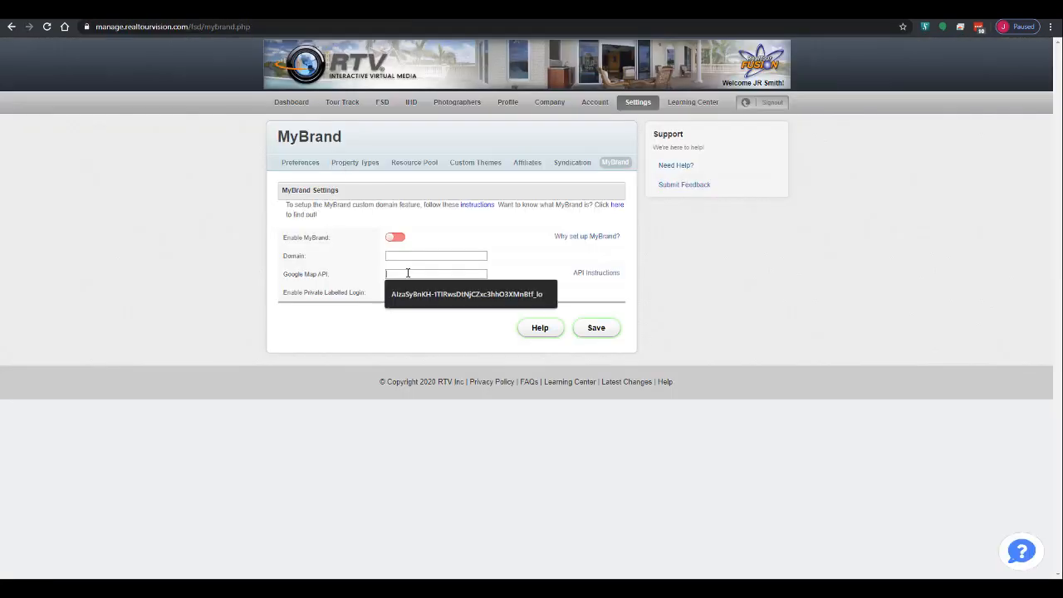
key(ctrl+v)
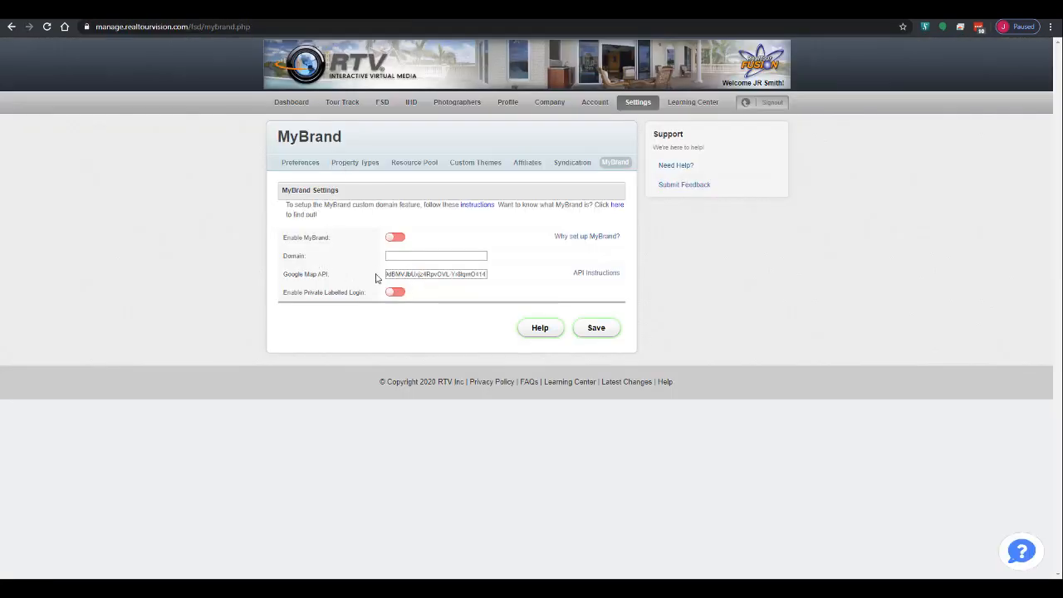
click(599, 327)
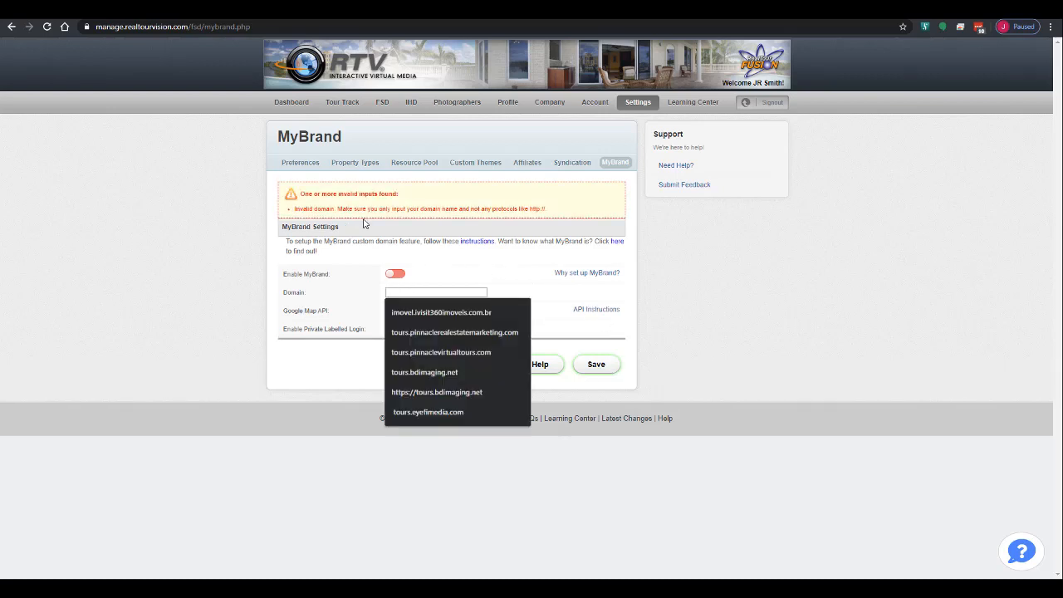
click(365, 321)
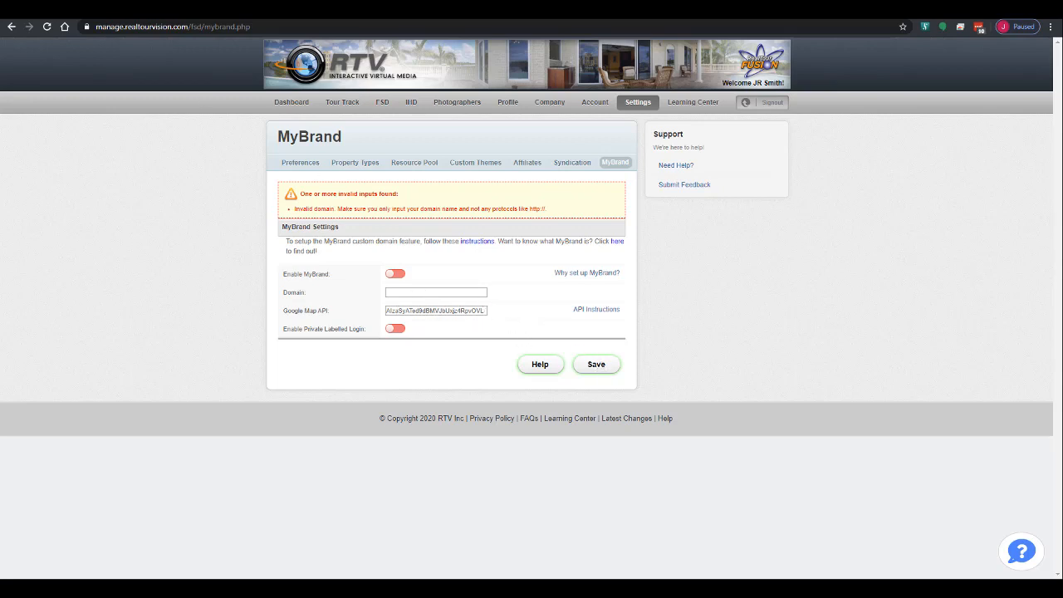
Return to the Google Cloud credentials page and start activating the free trial.
click(62, 11)
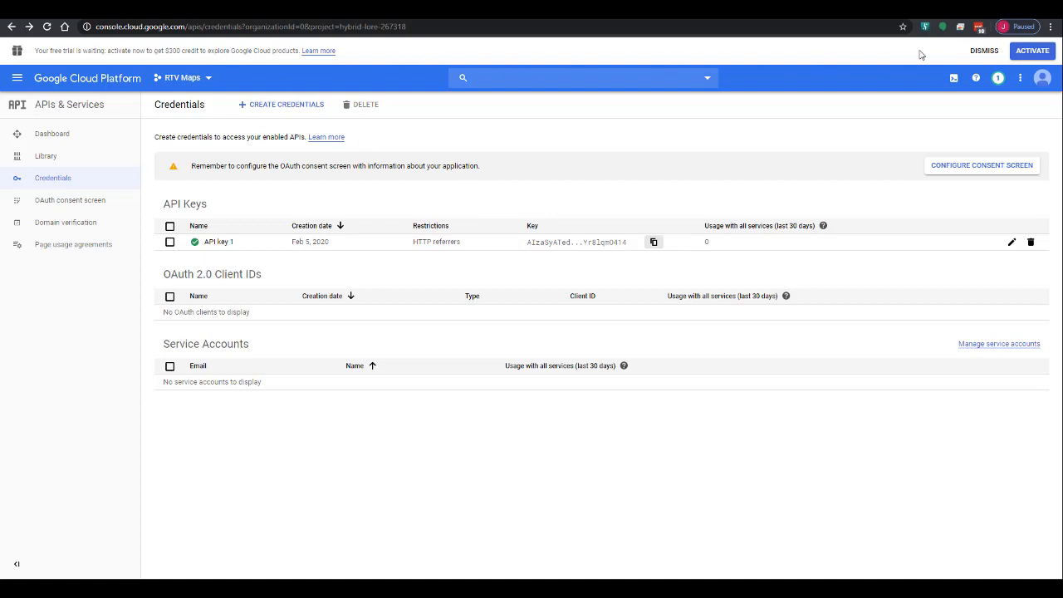
click(1043, 54)
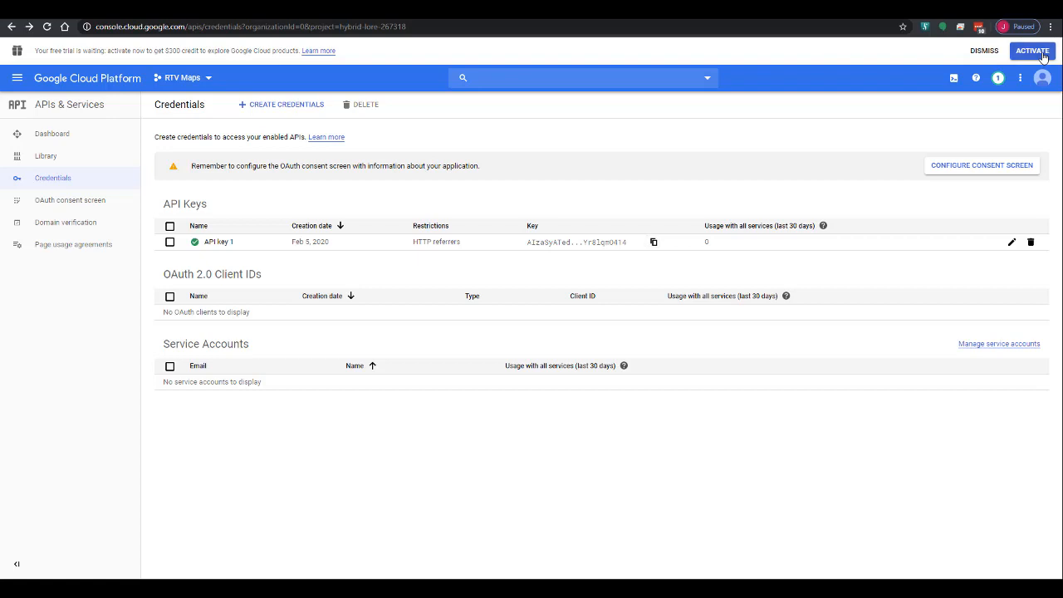